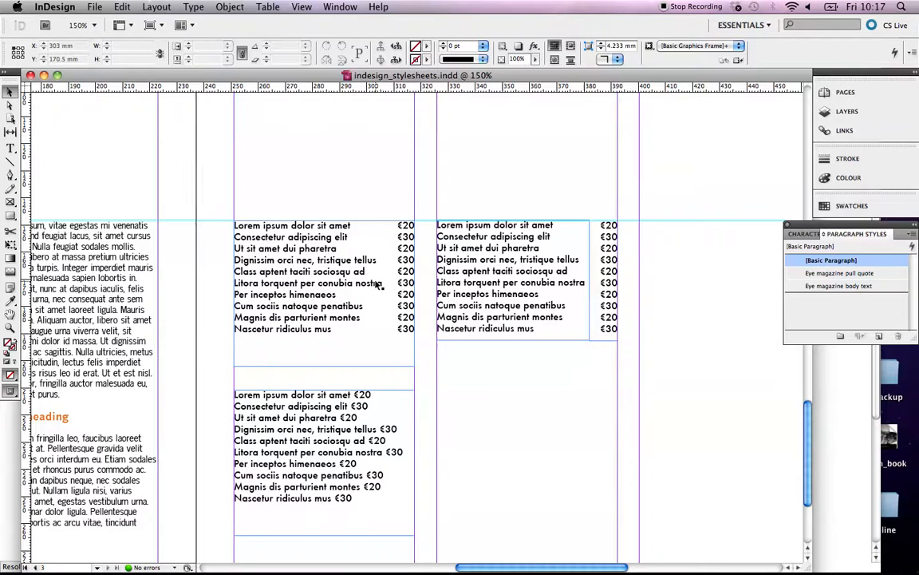
Inspect the right menu, narrow price column and left menu text frames.
{"action": "left_click", "coordinate": [476, 308]}
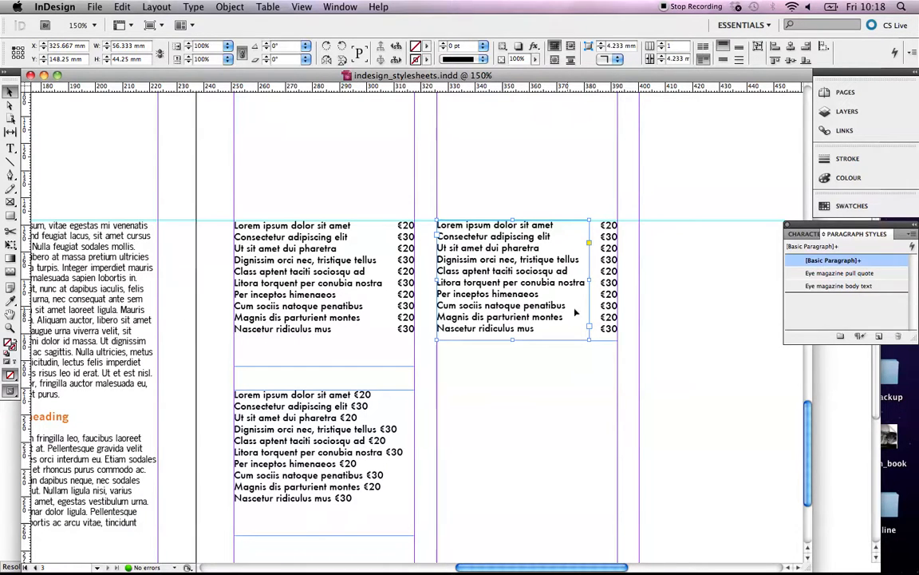
{"action": "left_click", "coordinate": [612, 315]}
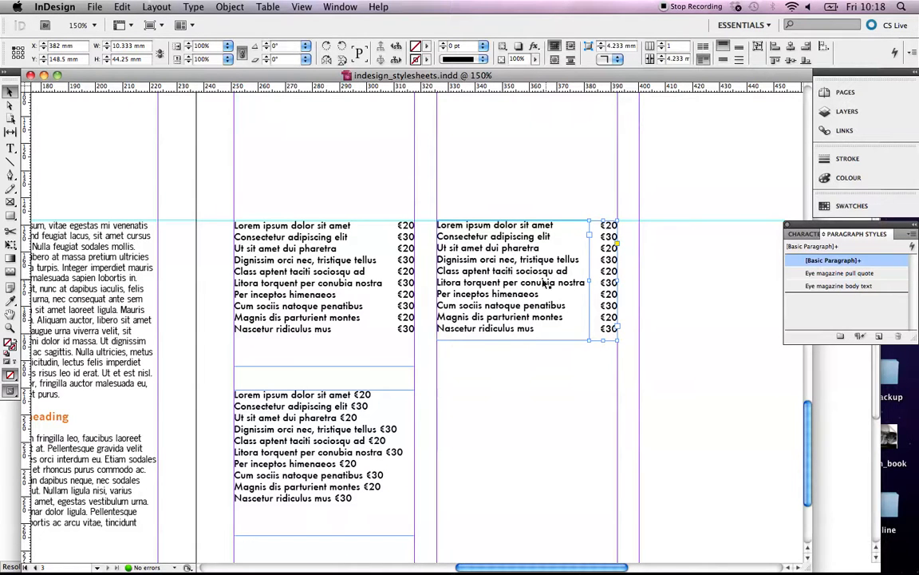
{"action": "left_click", "coordinate": [338, 307]}
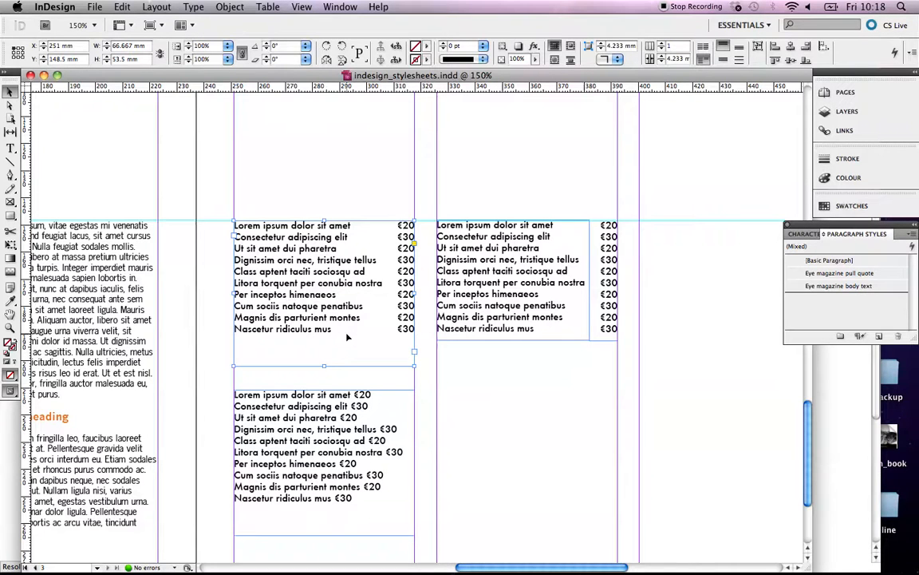
{"action": "left_click", "coordinate": [489, 289]}
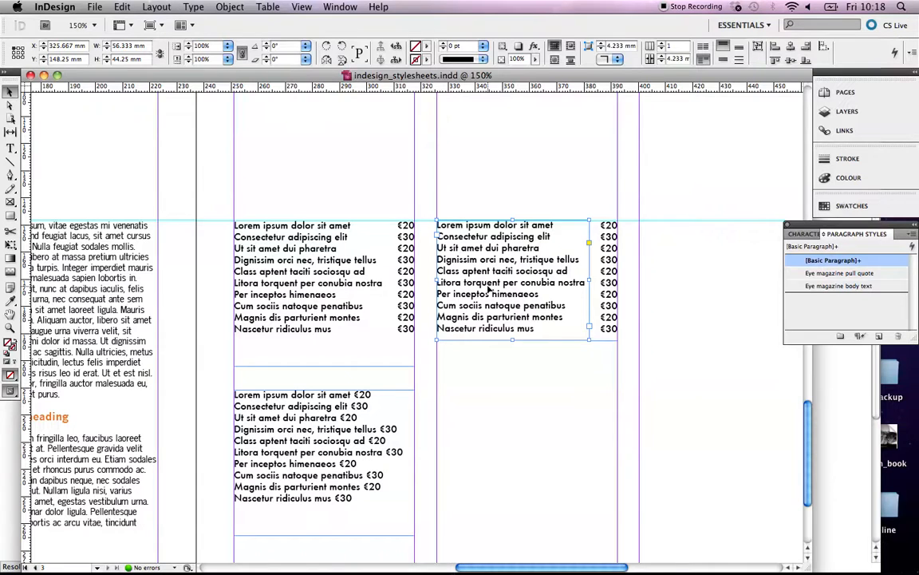
Nudge the left and right menu frames up together so their tops match.
{"action": "key", "text": "shift+Up"}
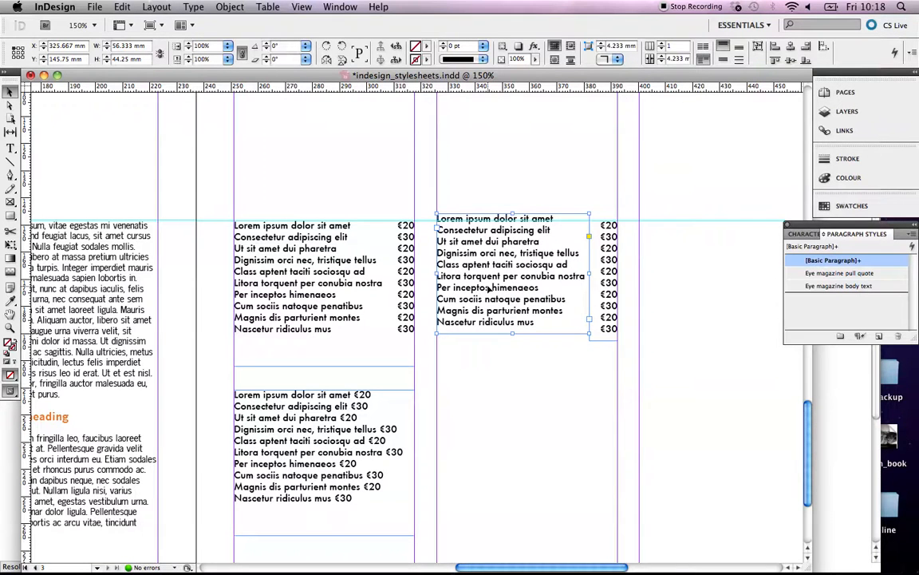
{"action": "left_click", "coordinate": [345, 295]}
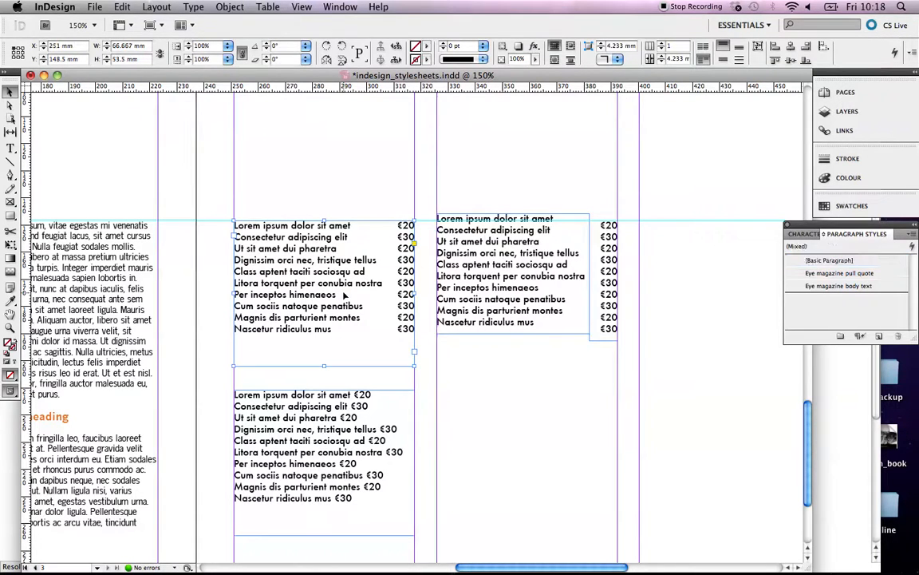
{"action": "key", "text": "shift+Up"}
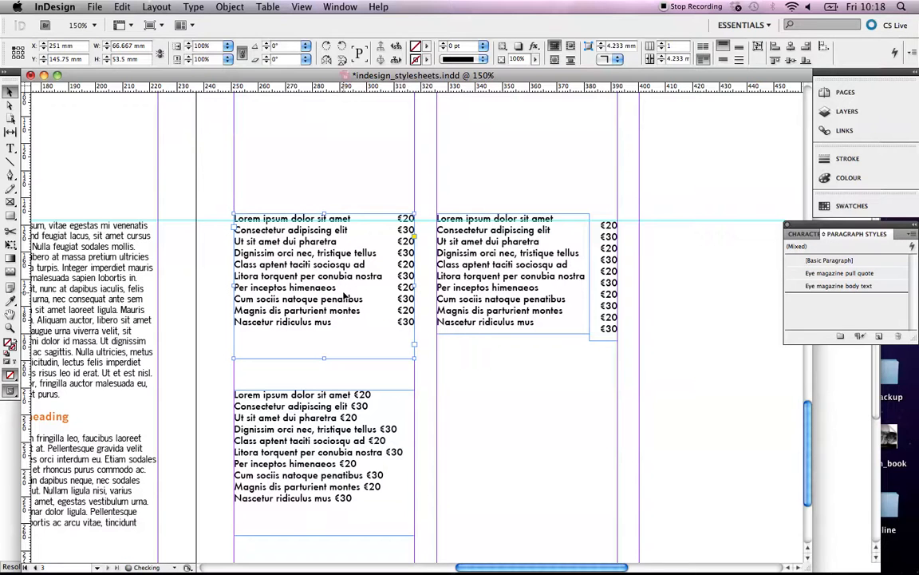
{"action": "key", "text": "shift+Down"}
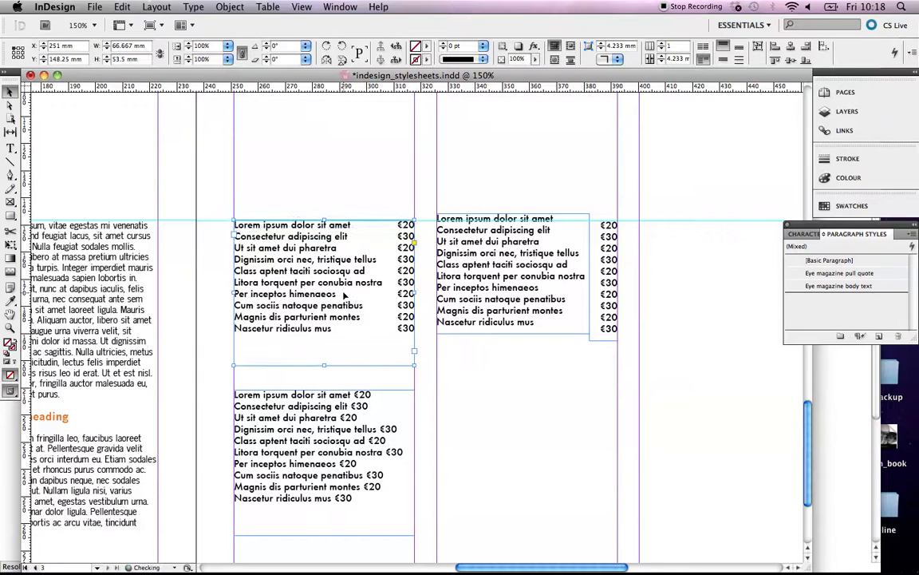
{"action": "left_click", "coordinate": [493, 265]}
{"action": "key", "text": "shift+Down"}
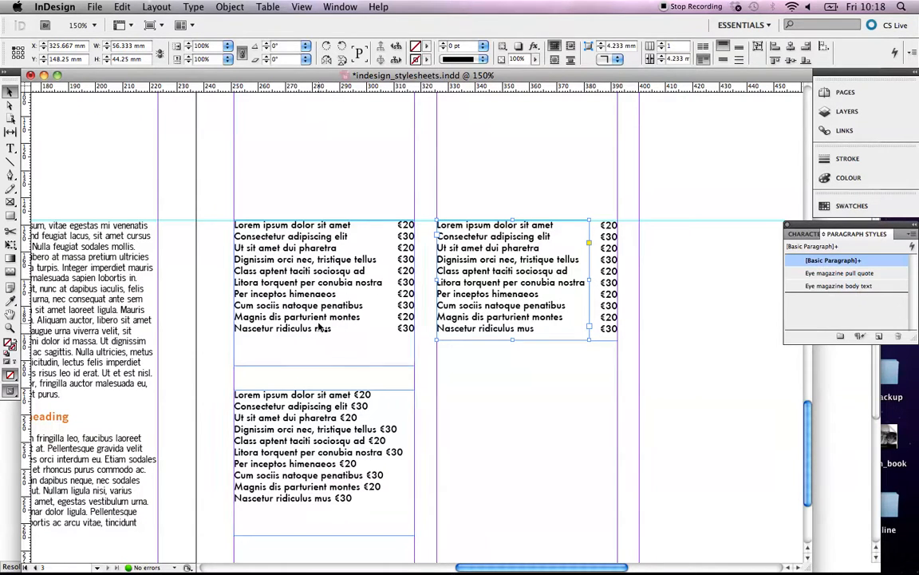
{"action": "left_click", "coordinate": [395, 274]}
{"action": "left_click", "coordinate": [462, 299], "text": "shift"}
{"action": "key", "text": "shift+Up"}
{"action": "key", "text": "shift+Up"}
{"action": "key", "text": "shift+Up"}
{"action": "key", "text": "shift+Up"}
{"action": "key", "text": "shift+Up"}
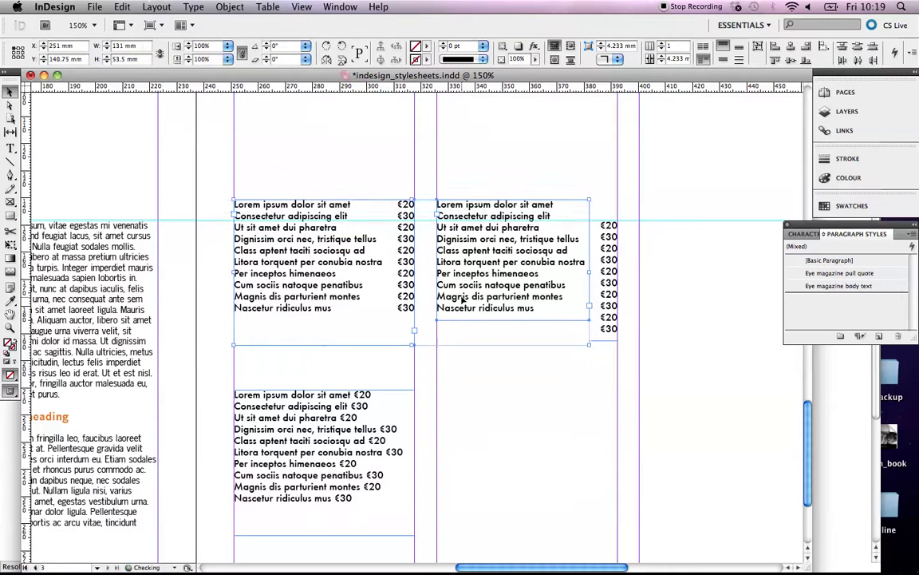
{"action": "key", "text": "Down"}
{"action": "key", "text": "Down"}
{"action": "key", "text": "Down"}
{"action": "key", "text": "Down"}
{"action": "key", "text": "Down"}
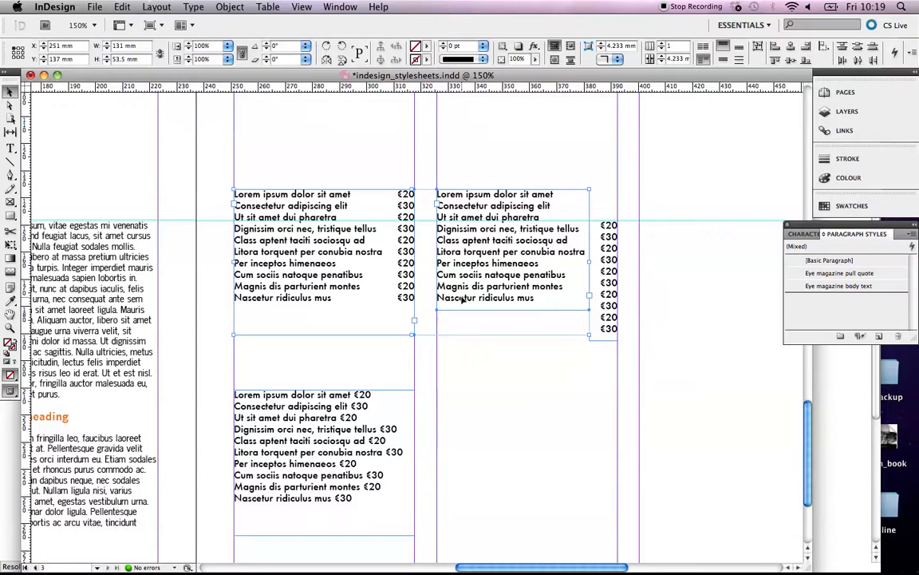
Drag the separate price column up level with its item names.
{"action": "left_click", "coordinate": [607, 274]}
{"action": "left_click_drag", "start_coordinate": [613, 278], "coordinate": [612, 245]}
{"action": "left_click", "coordinate": [482, 371]}
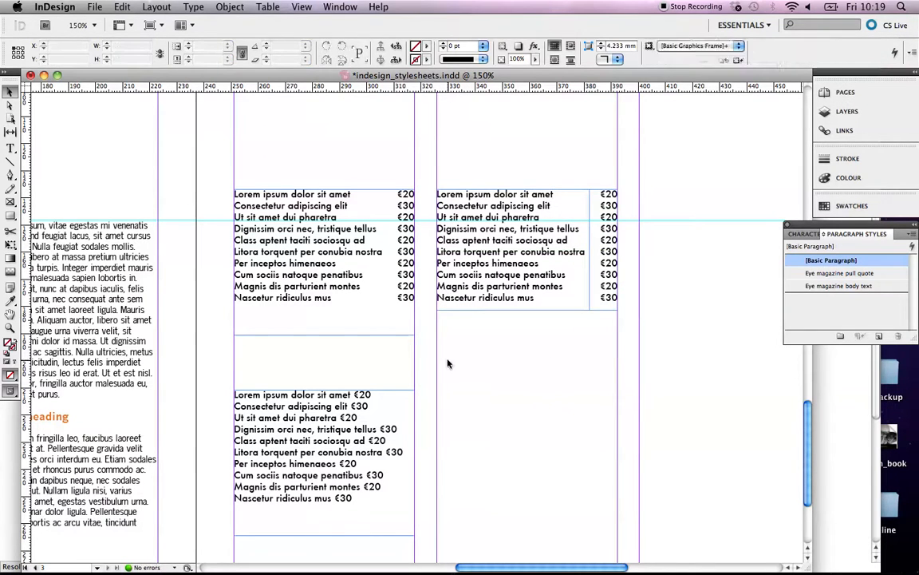
Scroll to the lower menu list and open the Tabs panel with Cmd+Shift+T.
{"action": "scroll", "coordinate": [404, 371], "scroll_direction": "down", "scroll_amount": 5}
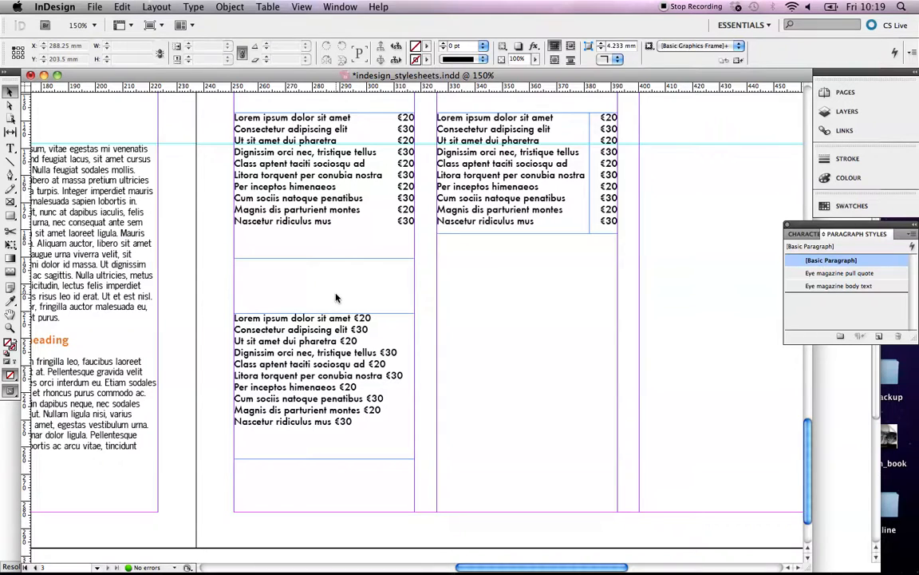
{"action": "key", "text": "super+shift+t"}
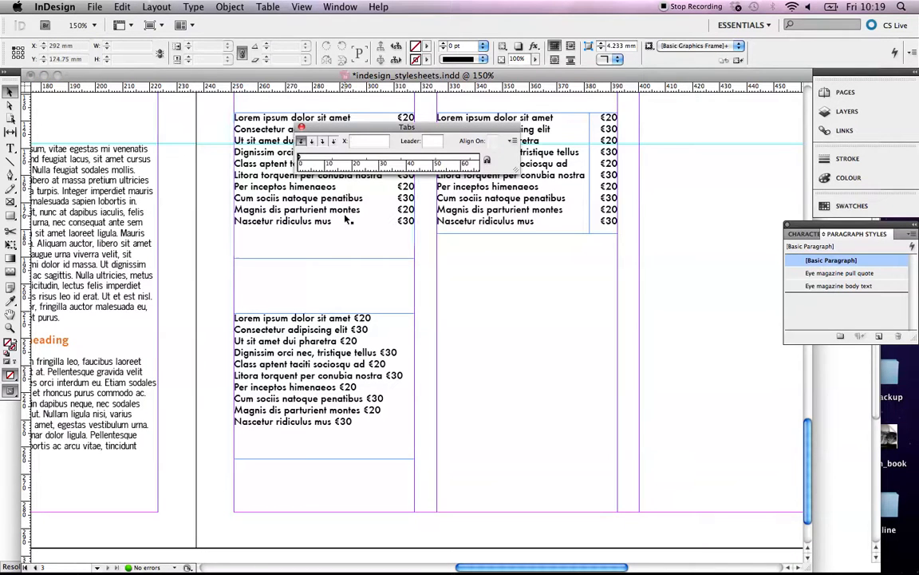
Align the Tabs ruler over the lower list and add a tab stop at exactly 60 mm.
{"action": "left_click_drag", "start_coordinate": [360, 128], "coordinate": [298, 265]}
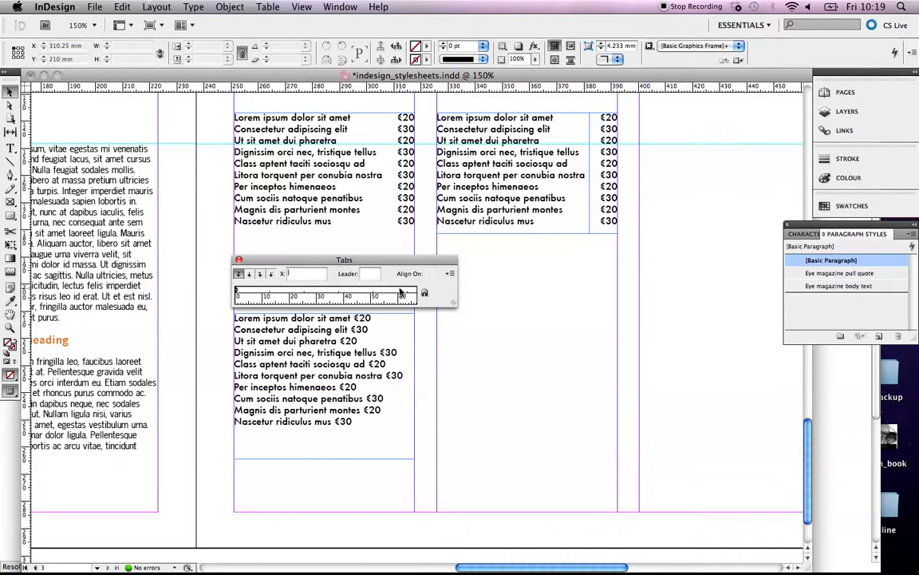
{"action": "left_click", "coordinate": [401, 292]}
{"action": "type", "text": "60"}
{"action": "key", "text": "Return"}
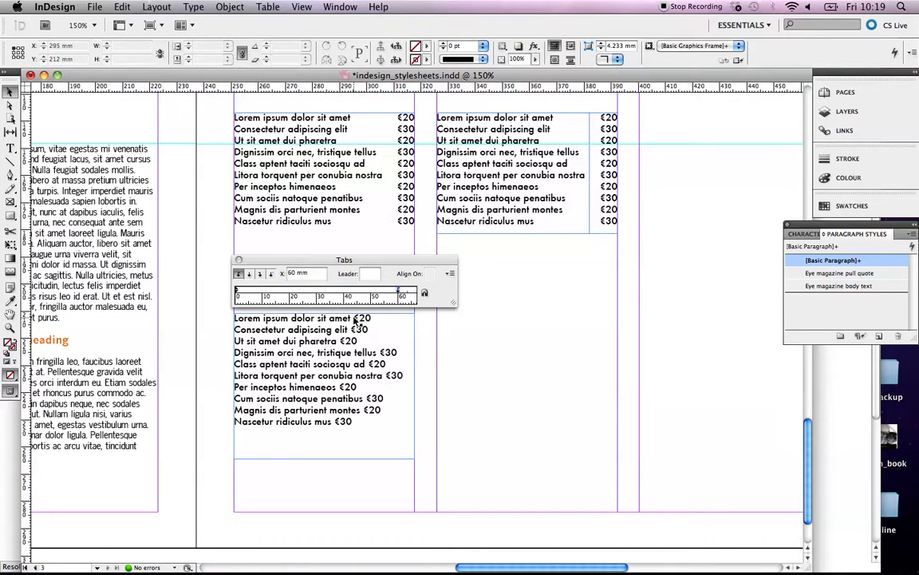
Tab the first four prices to the 60 mm stop and remove the extra space before the fifth.
{"action": "left_click", "coordinate": [11, 148]}
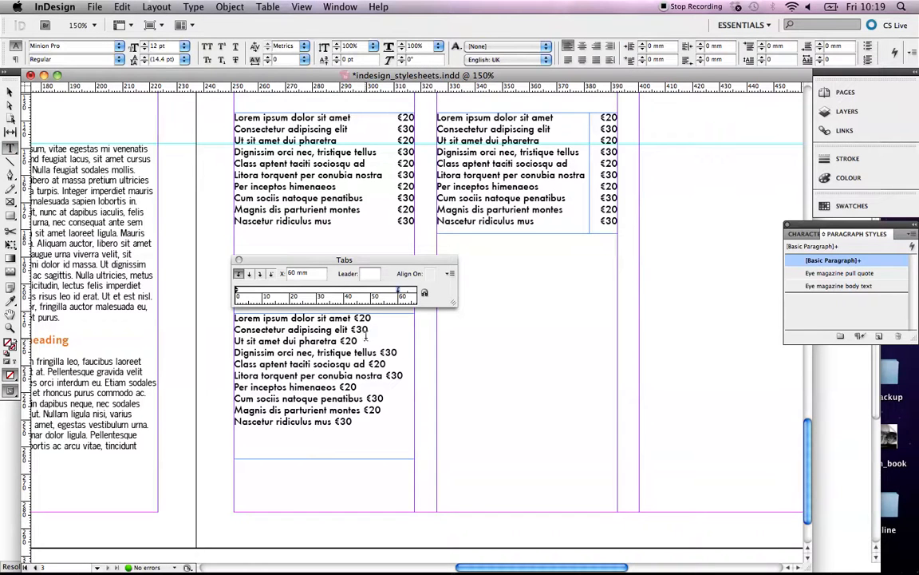
{"action": "left_click", "coordinate": [391, 321]}
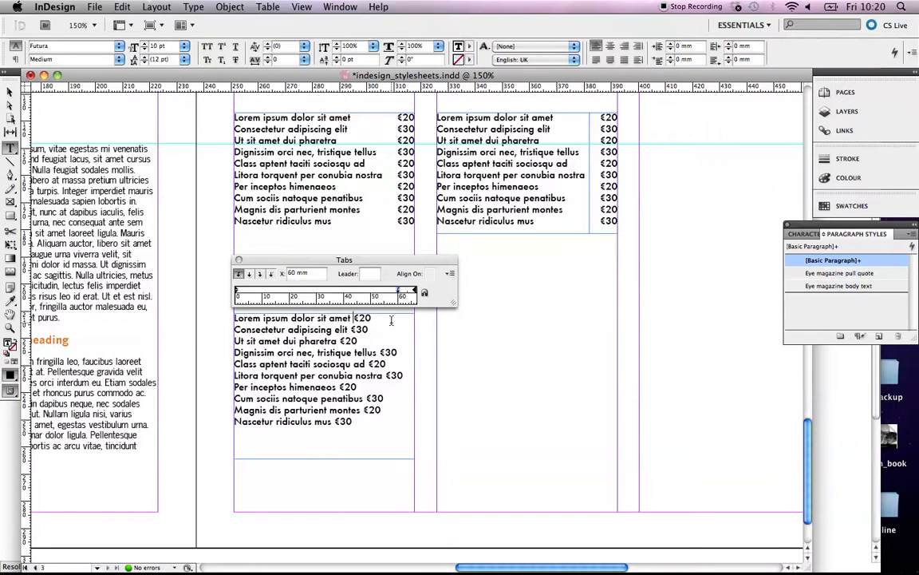
{"action": "key", "text": "Tab"}
{"action": "left_click", "coordinate": [348, 329]}
{"action": "key", "text": "Tab"}
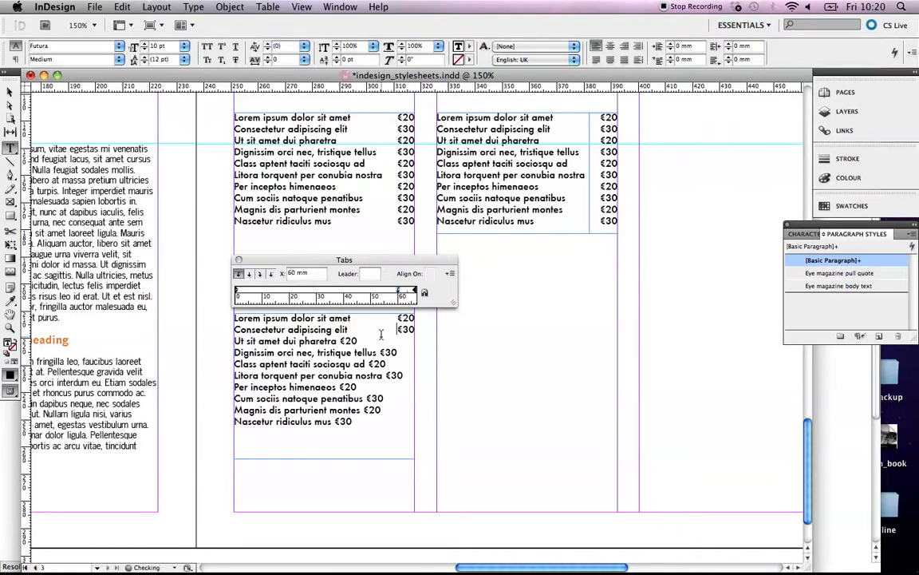
{"action": "left_click", "coordinate": [343, 341]}
{"action": "key", "text": "Tab"}
{"action": "left_click", "coordinate": [379, 352]}
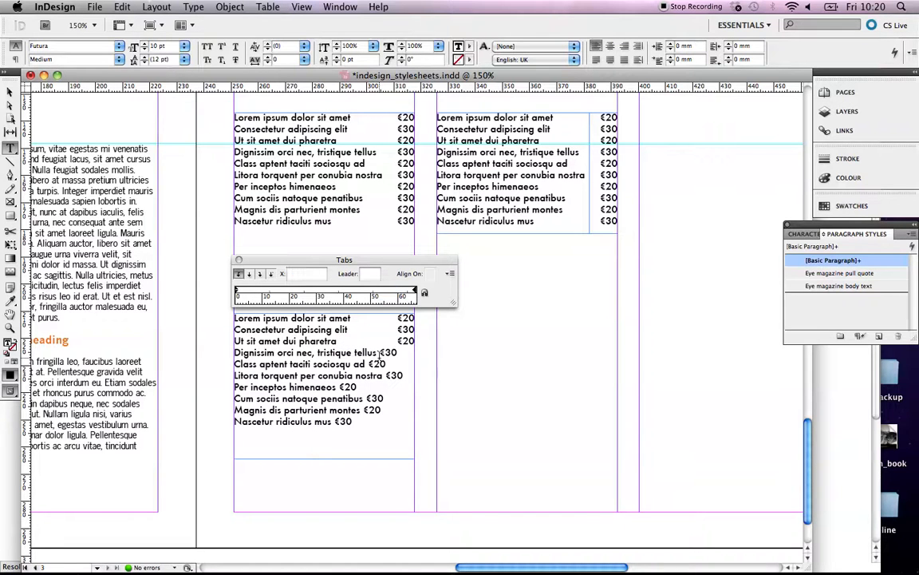
{"action": "key", "text": "Tab"}
{"action": "left_click", "coordinate": [369, 363]}
{"action": "key", "text": "BackSpace"}
Re-enter the 60 mm tab stop and tab the Class aptent and Litora torquent prices.
{"action": "left_click", "coordinate": [399, 292]}
{"action": "double_click", "coordinate": [306, 272]}
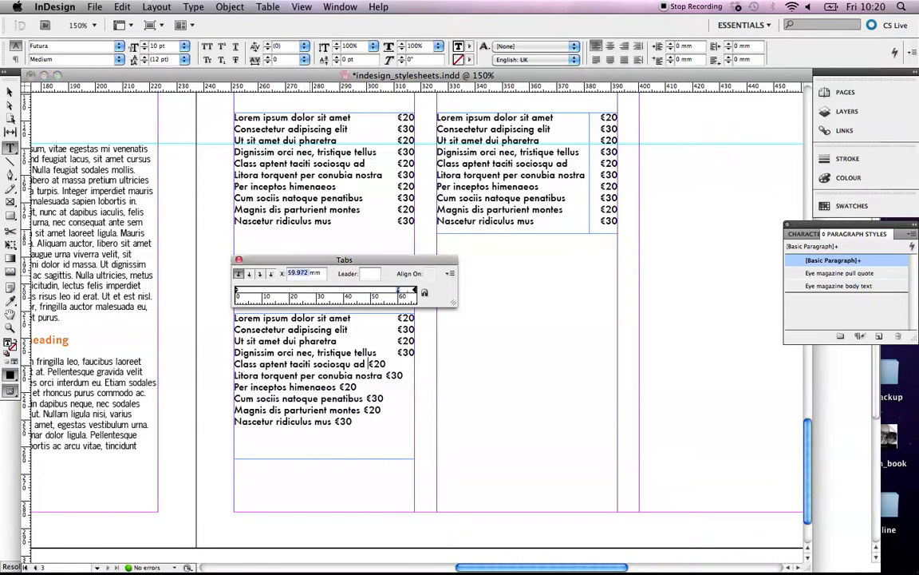
{"action": "type", "text": "60"}
{"action": "key", "text": "Return"}
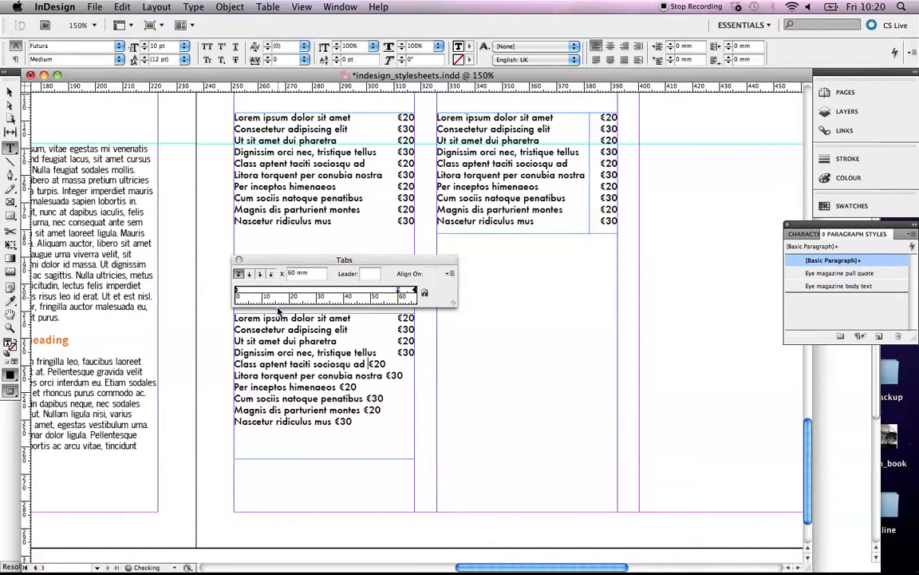
{"action": "left_click", "coordinate": [370, 364]}
{"action": "key", "text": "Tab"}
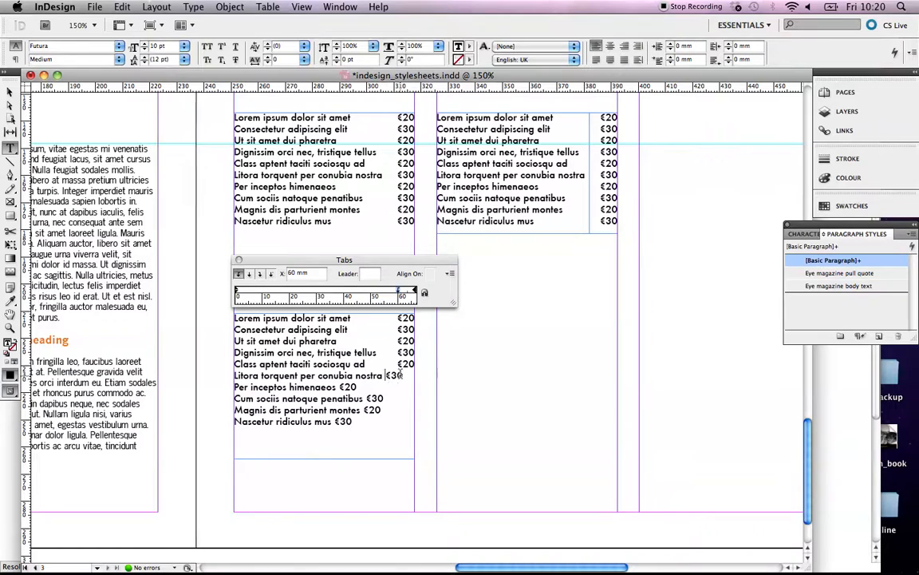
{"action": "left_click", "coordinate": [387, 375]}
{"action": "key", "text": "Tab"}
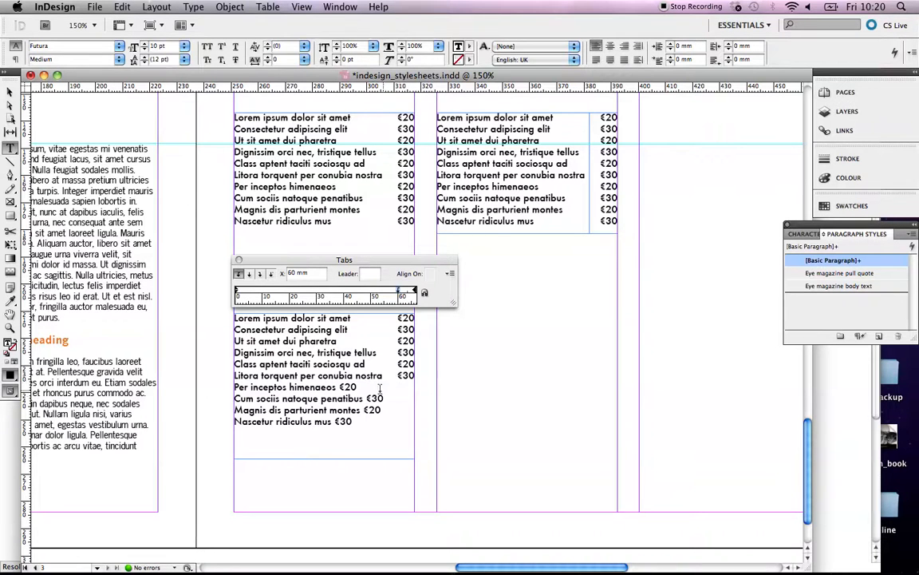
{"action": "left_click", "coordinate": [343, 398]}
Align the Per inceptos and Cum sociis prices at a 60 mm tab stop.
{"action": "left_click", "coordinate": [338, 386]}
{"action": "key", "text": "Tab"}
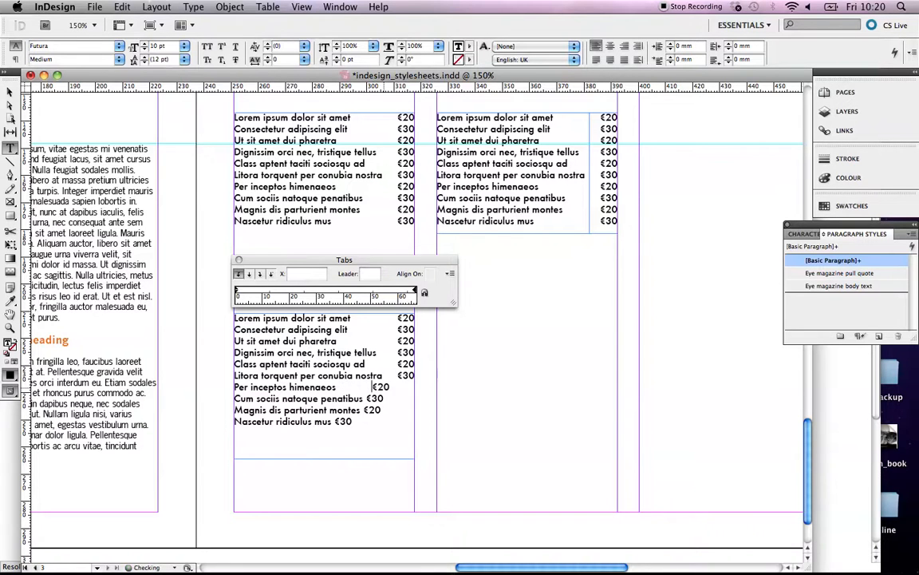
{"action": "key", "text": "BackSpace"}
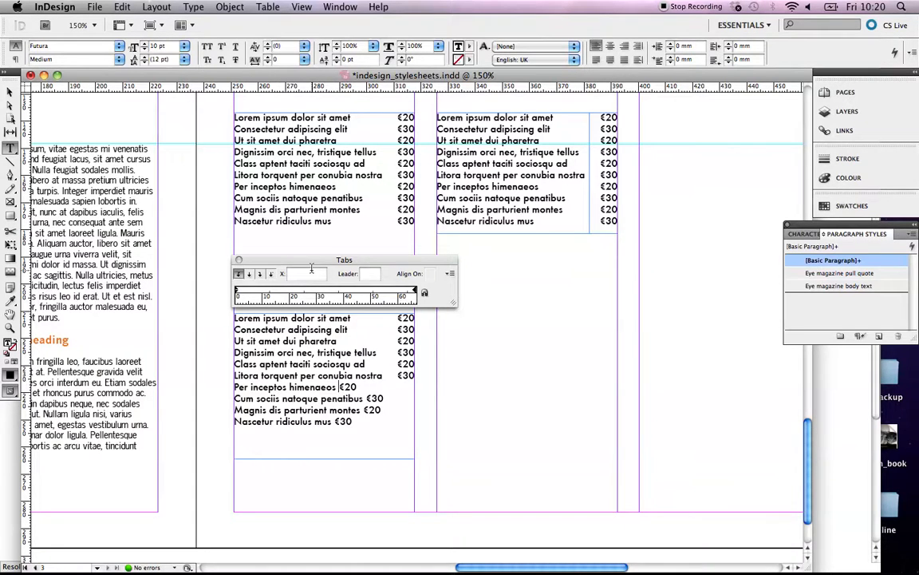
{"action": "left_click", "coordinate": [399, 292]}
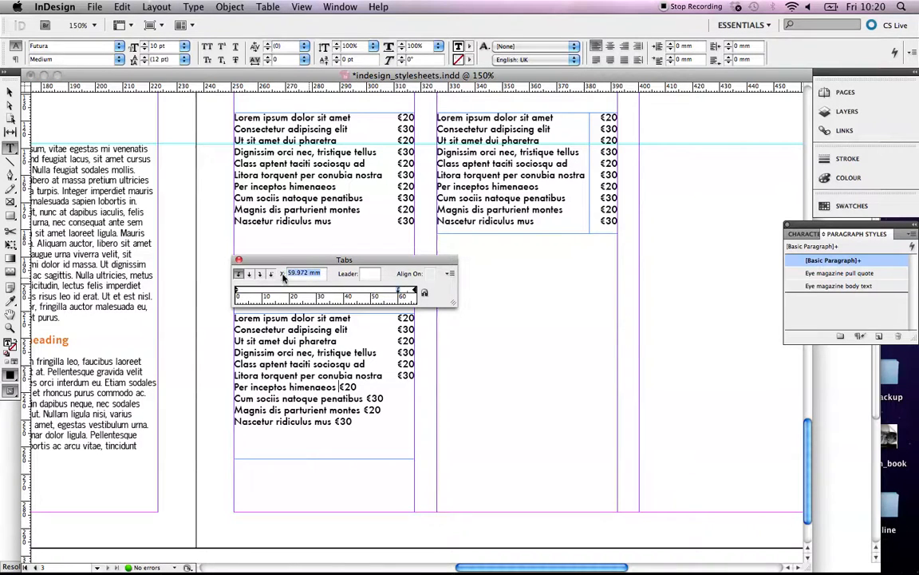
{"action": "type", "text": "60"}
{"action": "key", "text": "Return"}
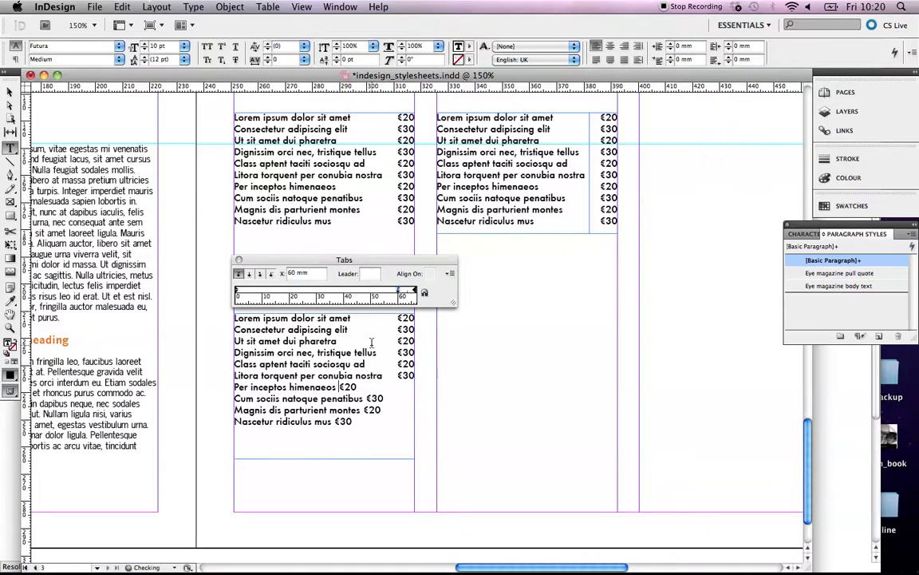
{"action": "left_click", "coordinate": [368, 405]}
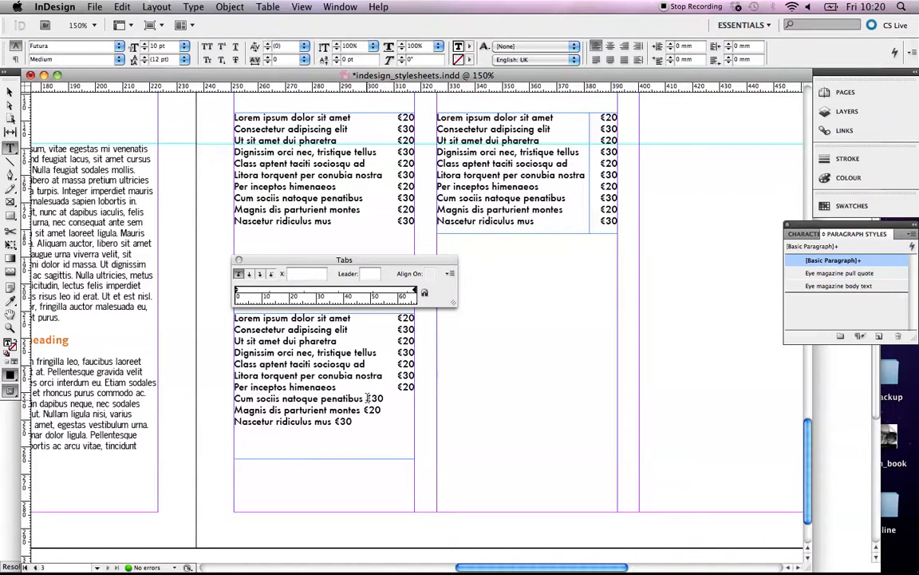
{"action": "left_click", "coordinate": [400, 292]}
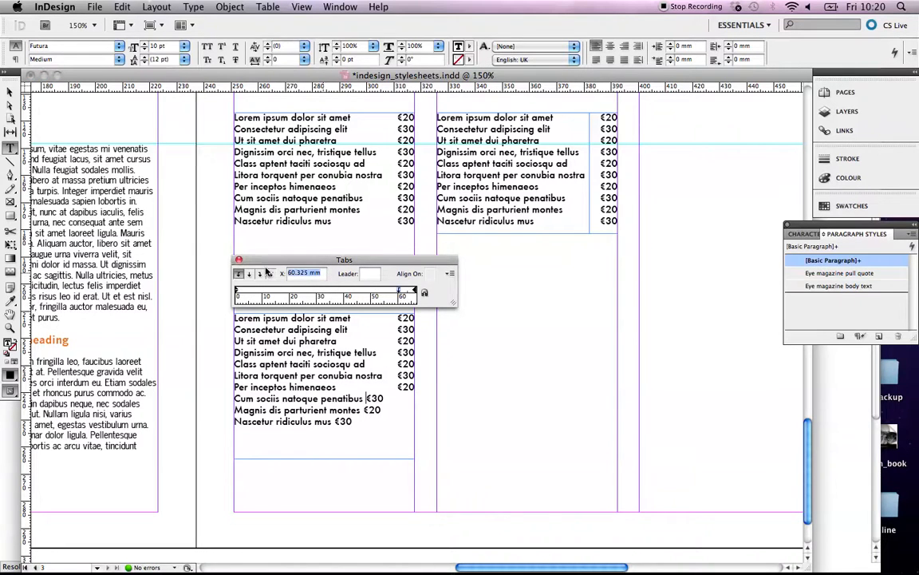
{"action": "type", "text": "60"}
{"action": "key", "text": "Return"}
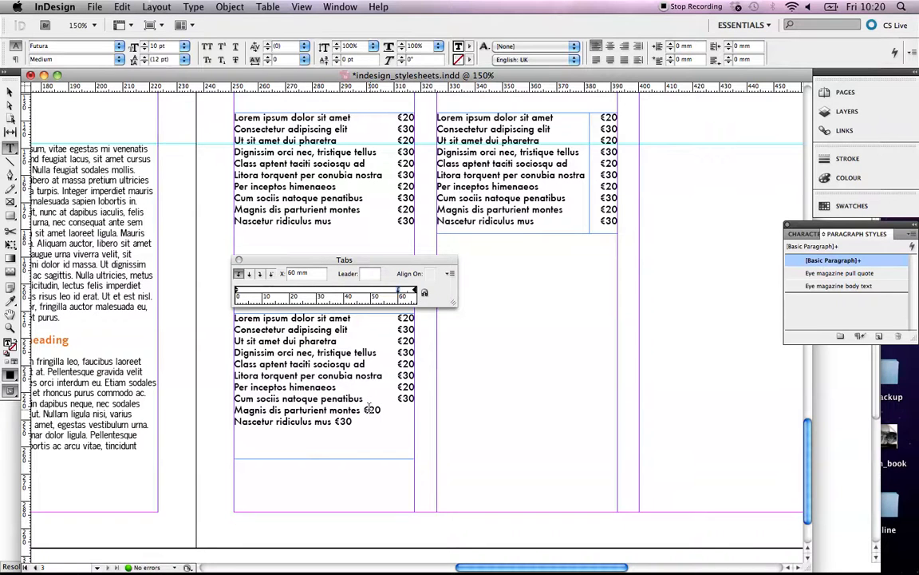
Align the Magnis dis parturient and Nascetur ridiculus prices at 60 mm, then close the Tabs panel.
{"action": "left_click", "coordinate": [364, 409]}
{"action": "left_click", "coordinate": [399, 292]}
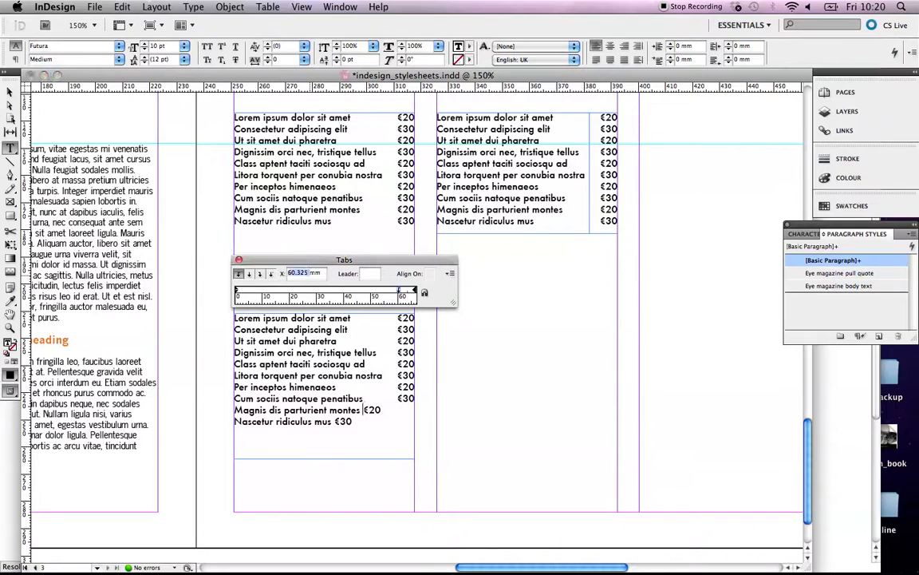
{"action": "type", "text": "60"}
{"action": "key", "text": "Return"}
{"action": "key", "text": "Tab"}
{"action": "left_click", "coordinate": [336, 422]}
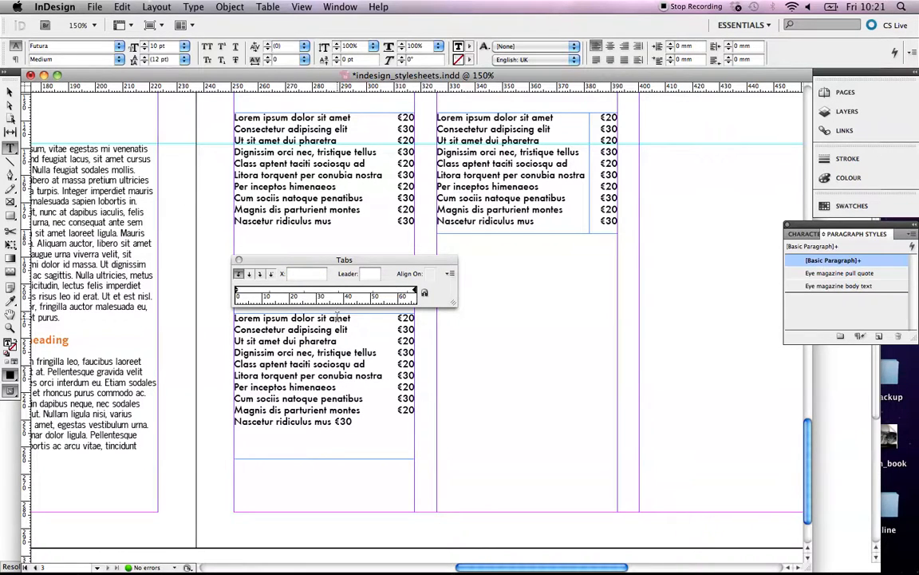
{"action": "left_click", "coordinate": [397, 290]}
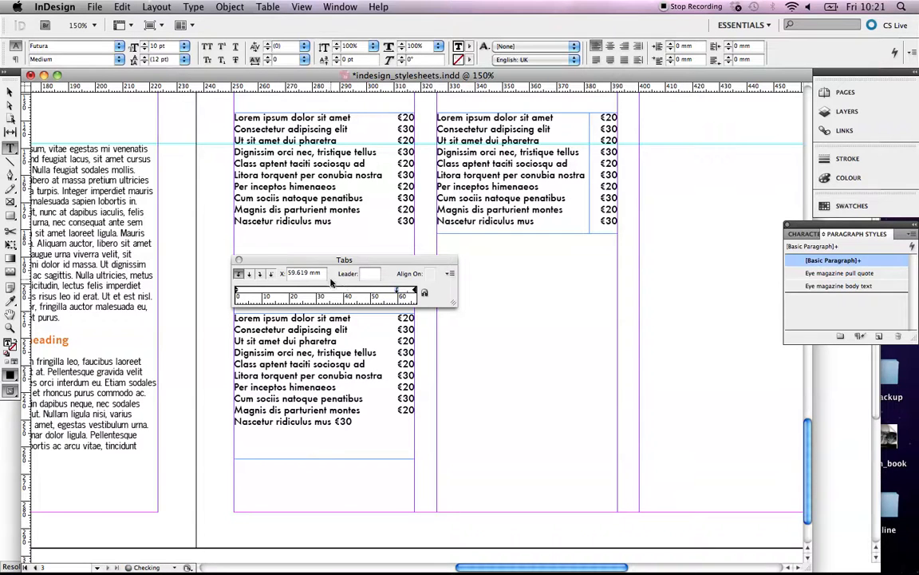
{"action": "left_click_drag", "start_coordinate": [327, 274], "coordinate": [285, 274]}
{"action": "type", "text": "60"}
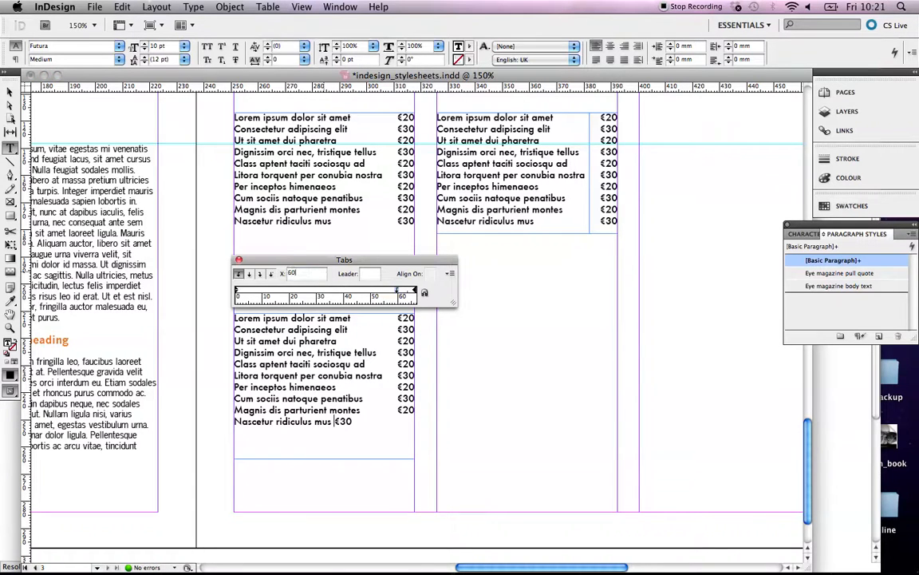
{"action": "key", "text": "Return"}
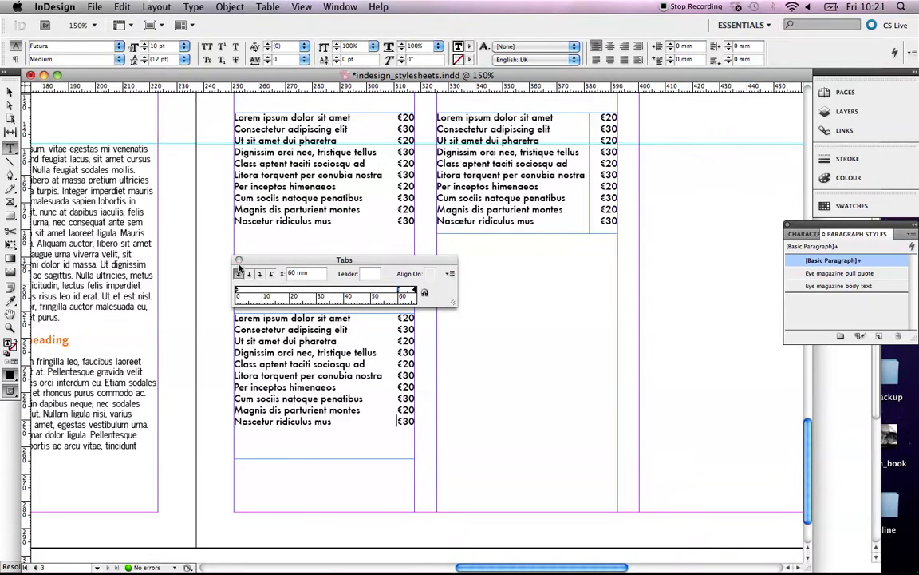
{"action": "left_click", "coordinate": [238, 260]}
{"action": "left_click", "coordinate": [11, 93]}
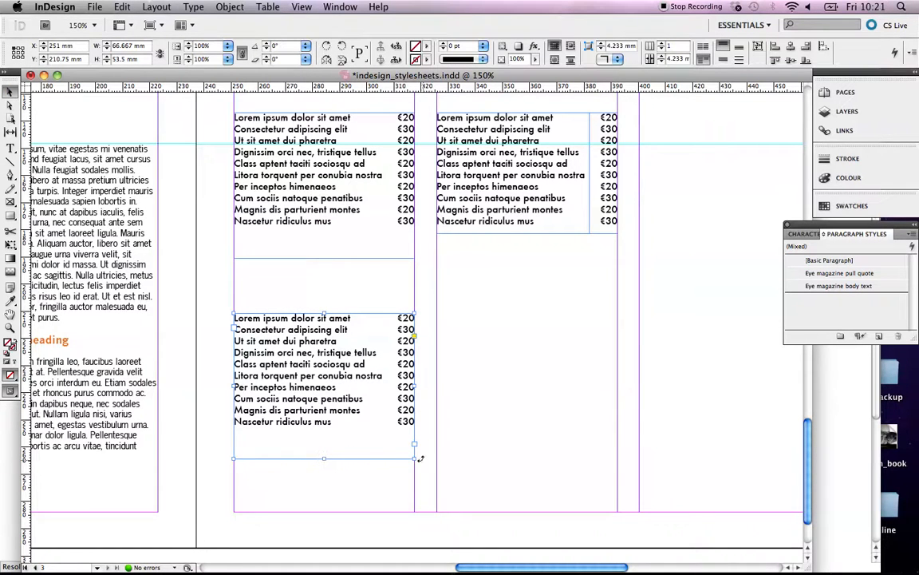
Resize the lower price list frame to about 49.75 mm tall with no overset text.
{"action": "left_click_drag", "start_coordinate": [415, 458], "coordinate": [415, 433]}
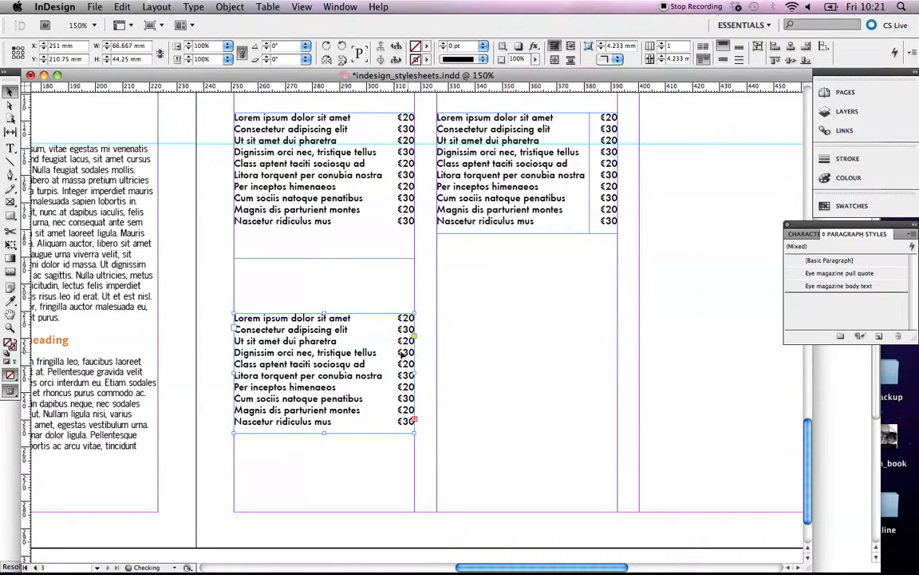
{"action": "left_click_drag", "start_coordinate": [324, 434], "coordinate": [324, 448]}
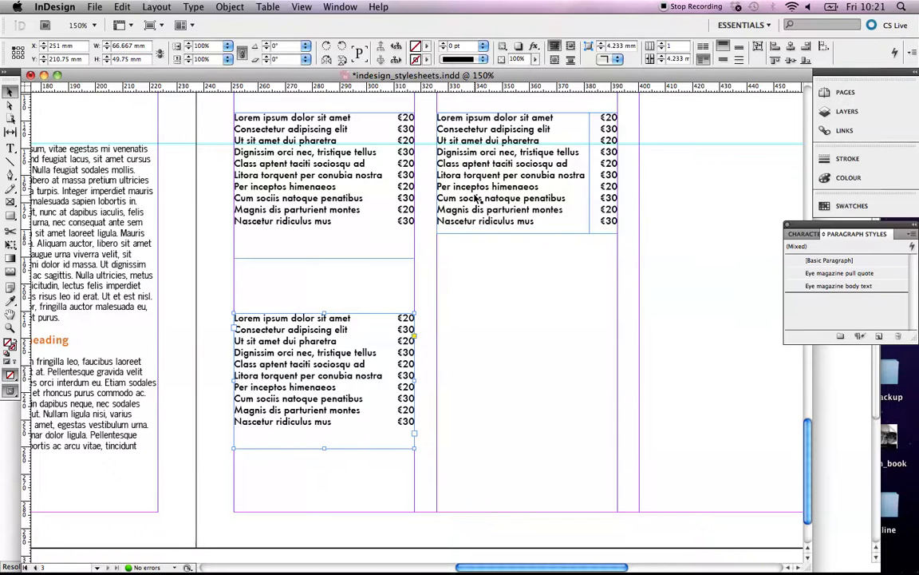
{"action": "mouse_move", "coordinate": [302, 570]}
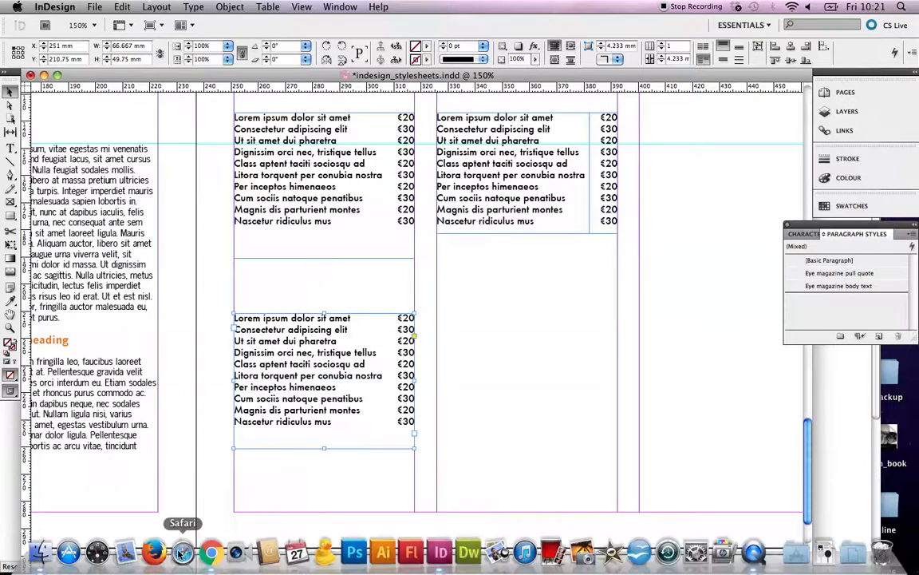